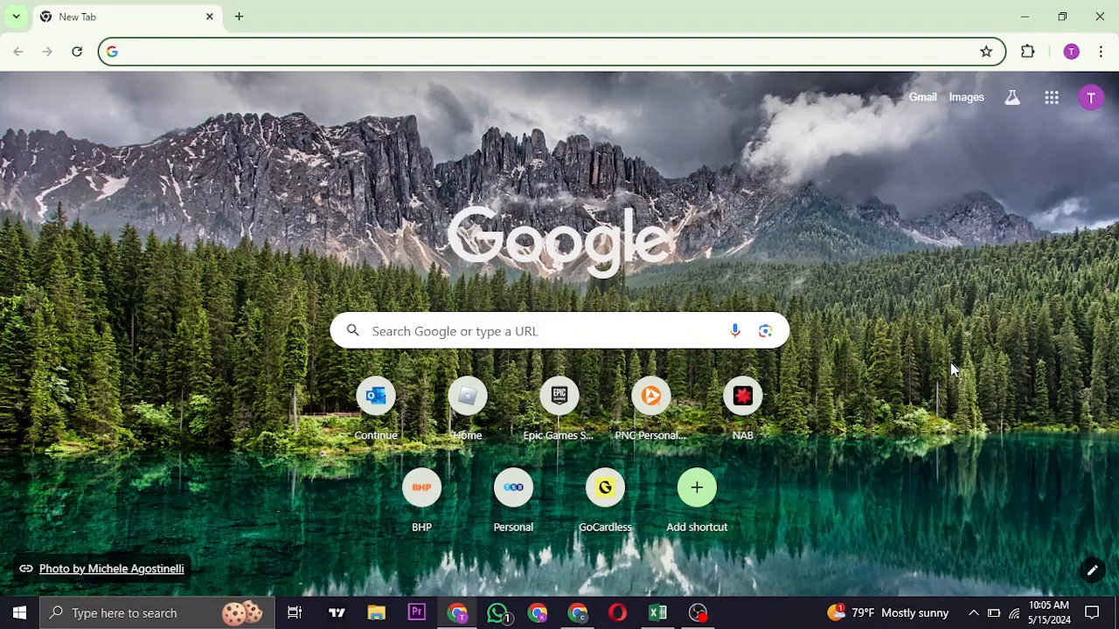
type("ecolab workday")
Run the Google search for "ecolab workday" from the address bar
key("Return")
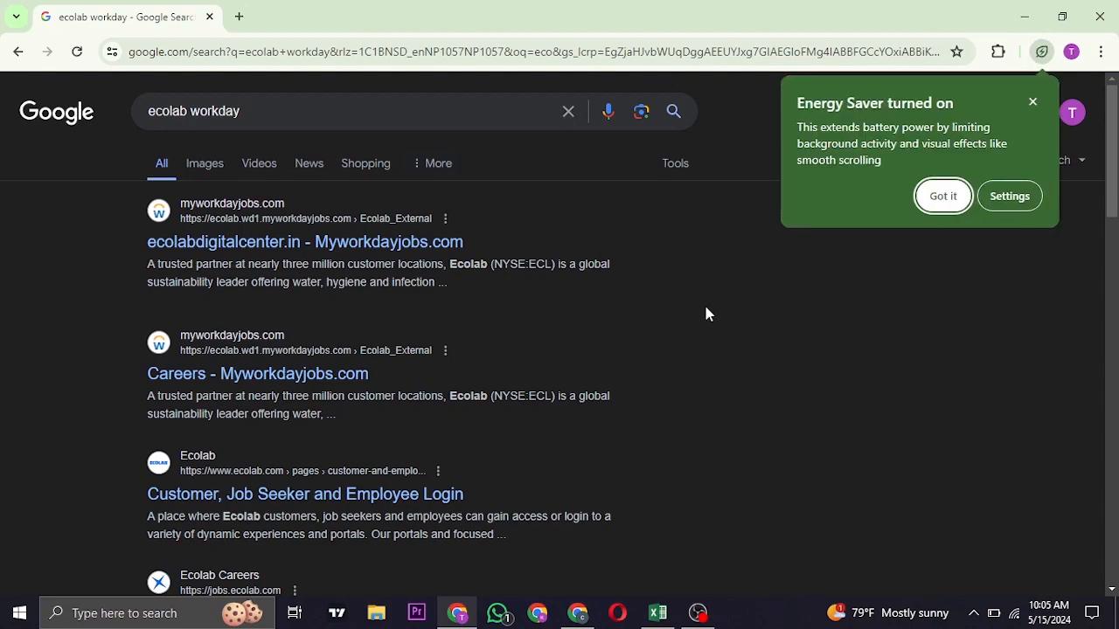
Go to the Ecolab Myworkdayjobs careers result and dismiss the Energy Saver notice
left_click(288, 242)
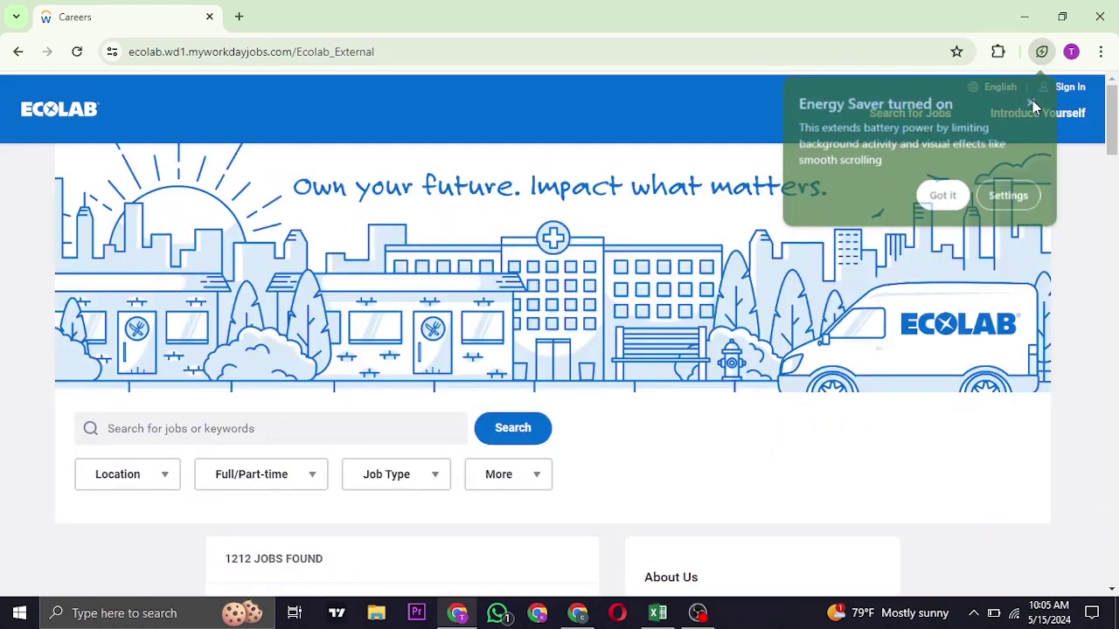
left_click(1034, 105)
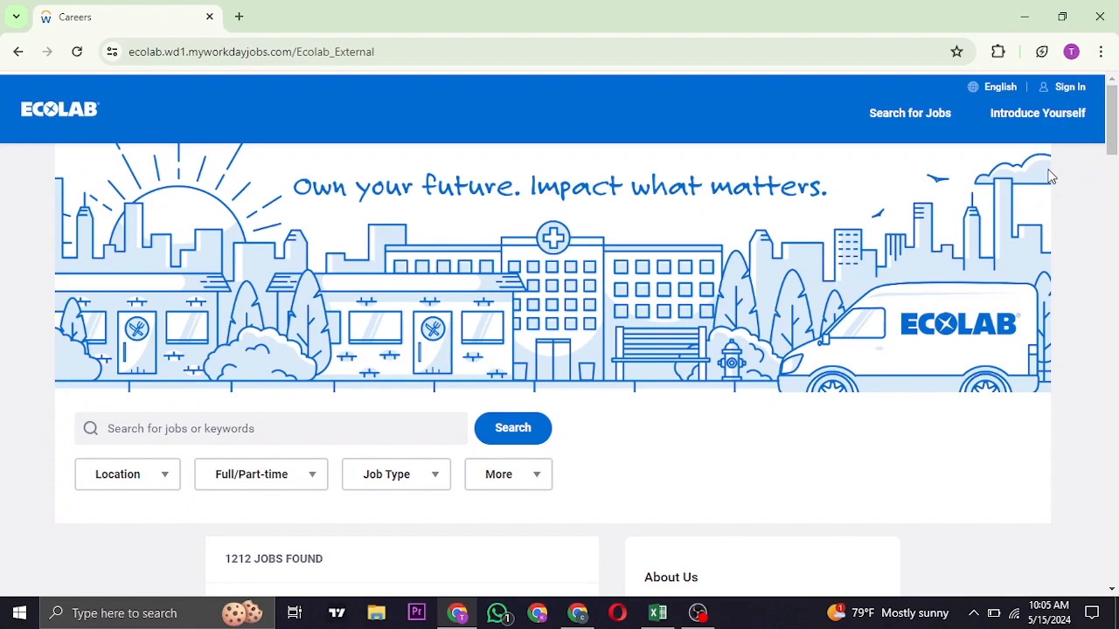
Bring up the Sign In dialog and focus its Email Address and Password fields
left_click(1070, 87)
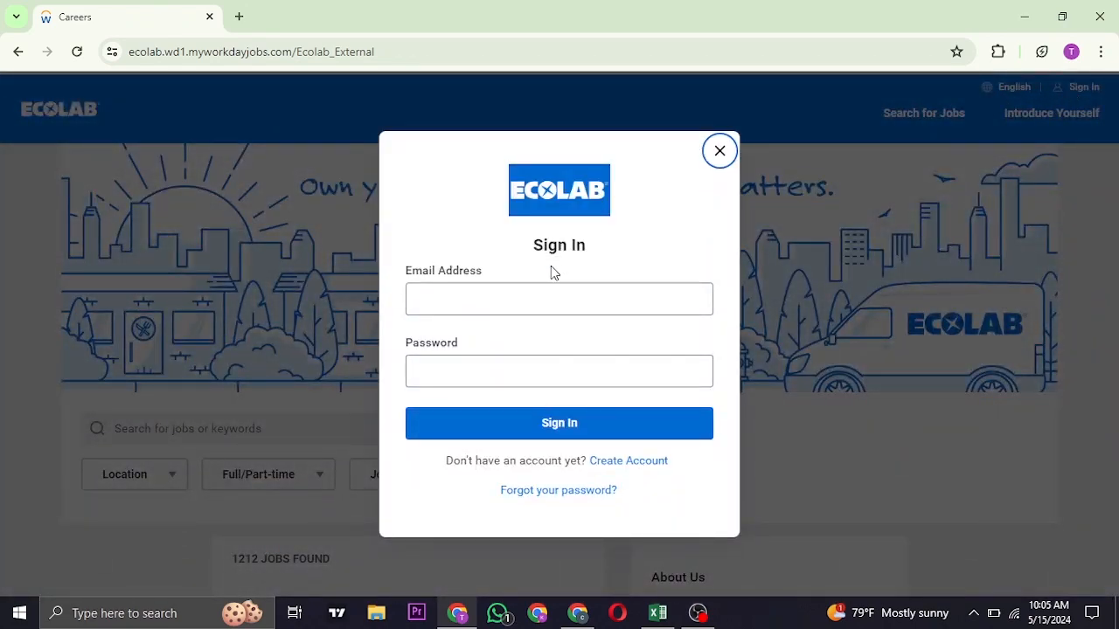
left_click(411, 300)
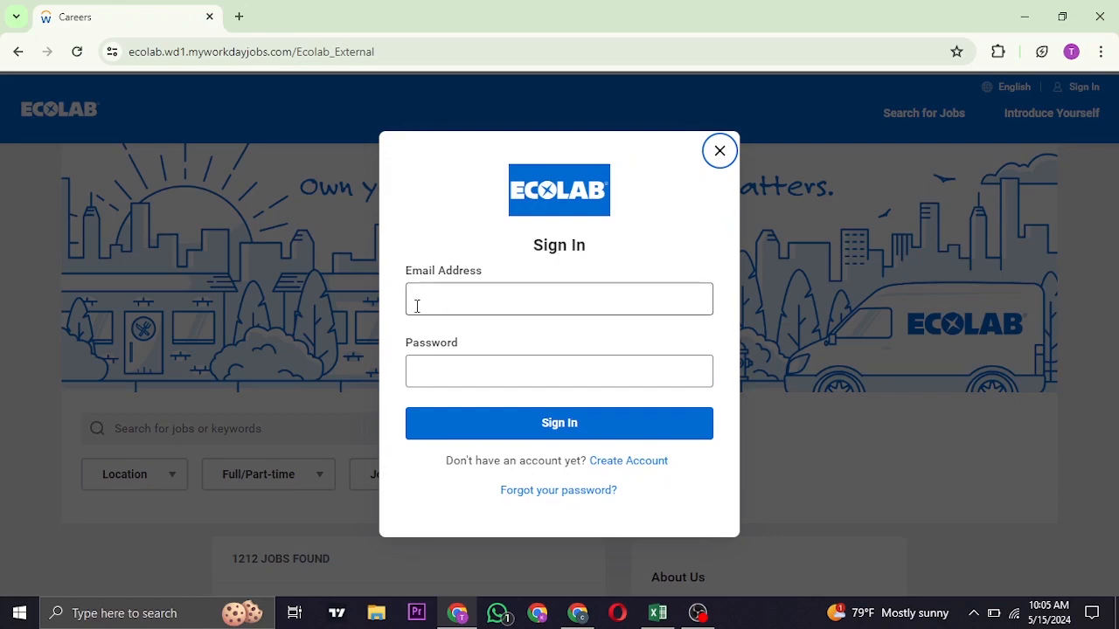
left_click(470, 369)
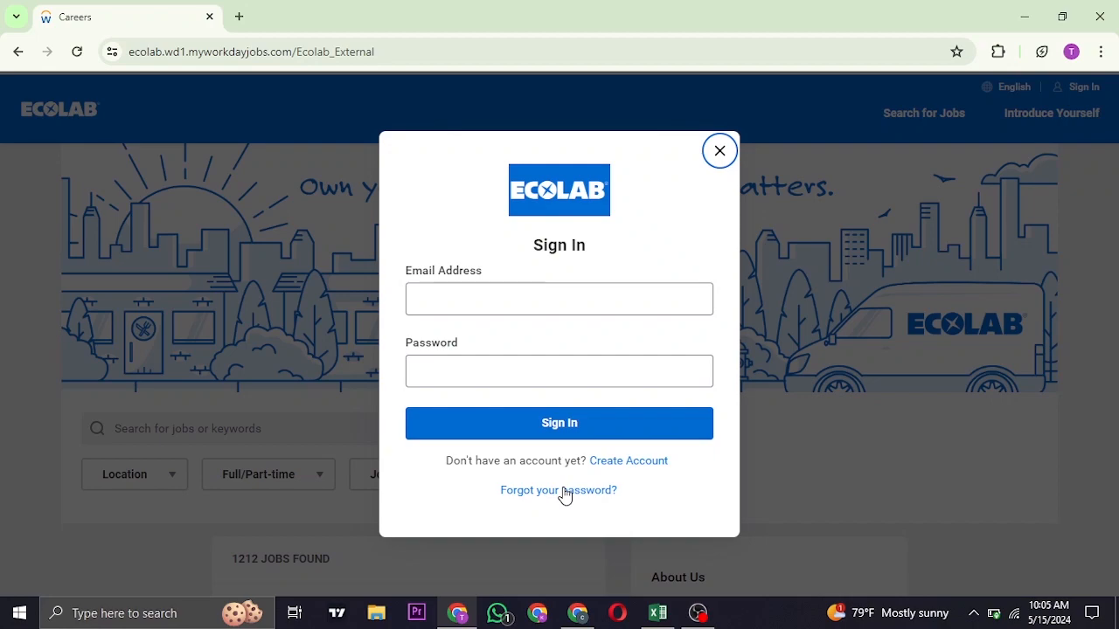
left_click(490, 298)
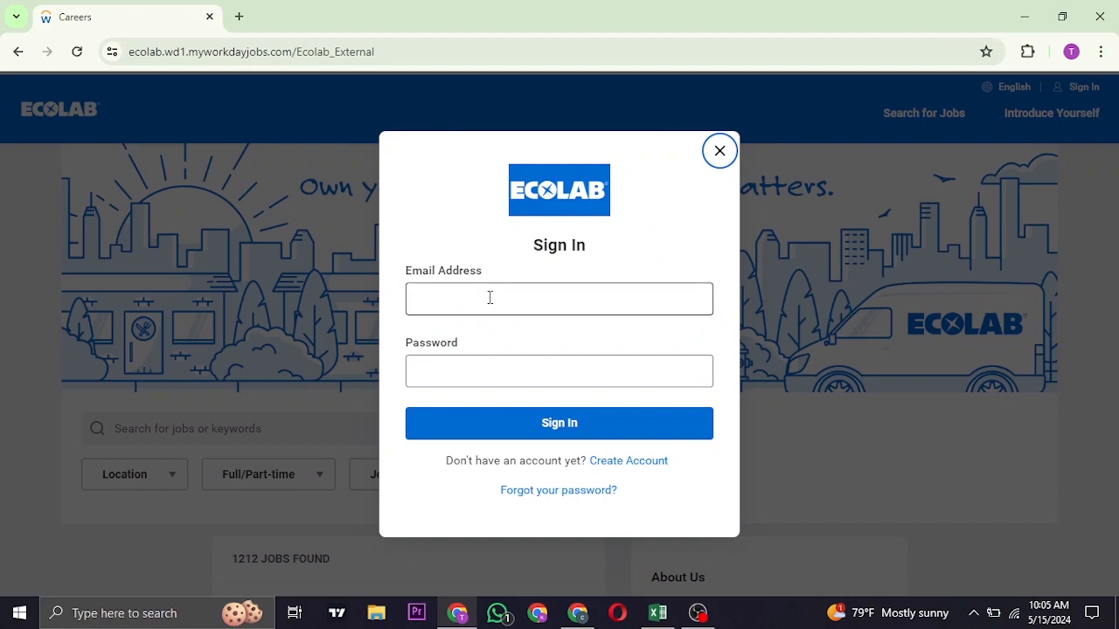
left_click(452, 376)
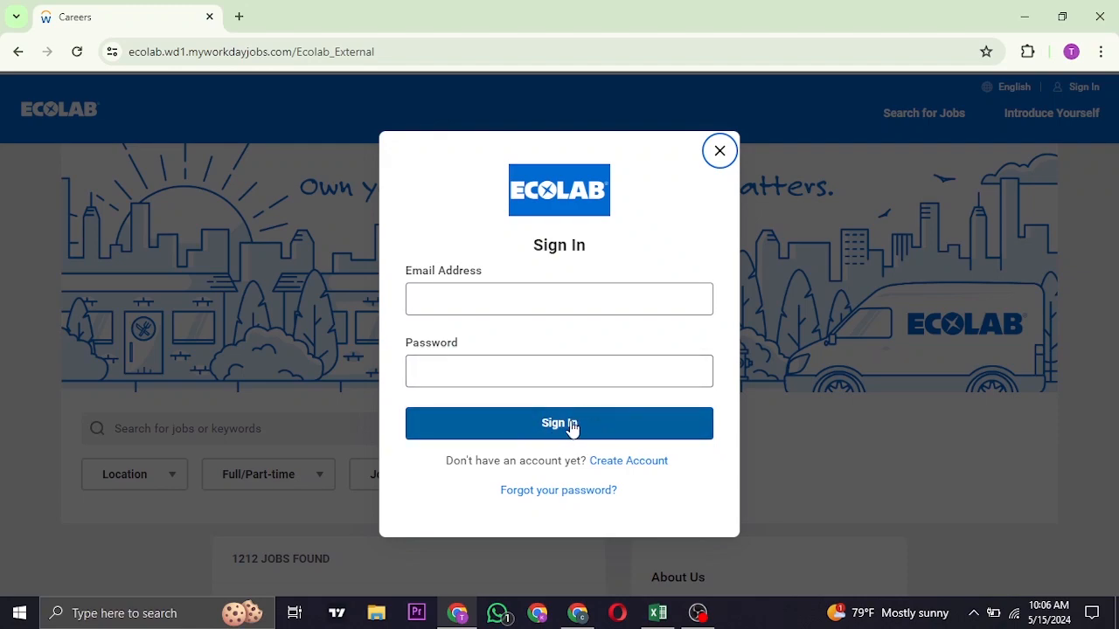
Close the Sign In dialog and start a new blank tab beside the careers tab
left_click(720, 150)
left_click(239, 17)
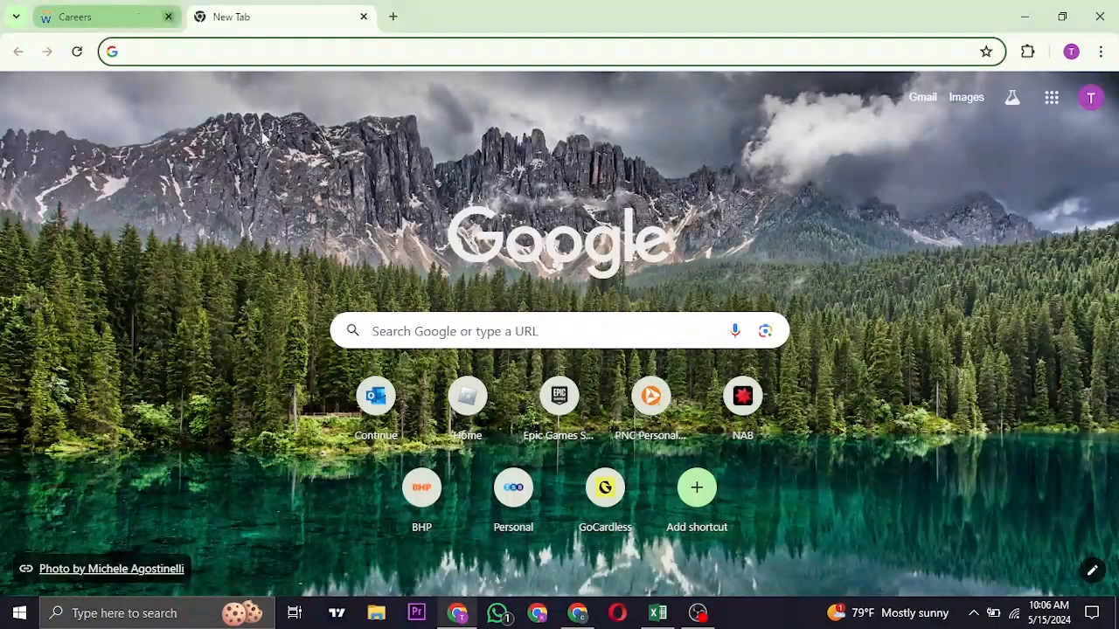